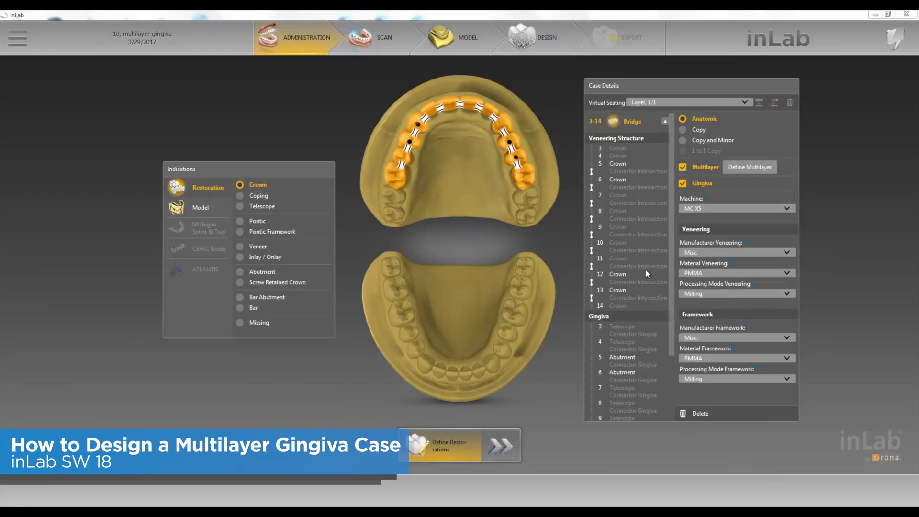
Step: Enter the Design phase and tilt the upper jaw between occlusal and front views to inspect the proposal
click(530, 41)
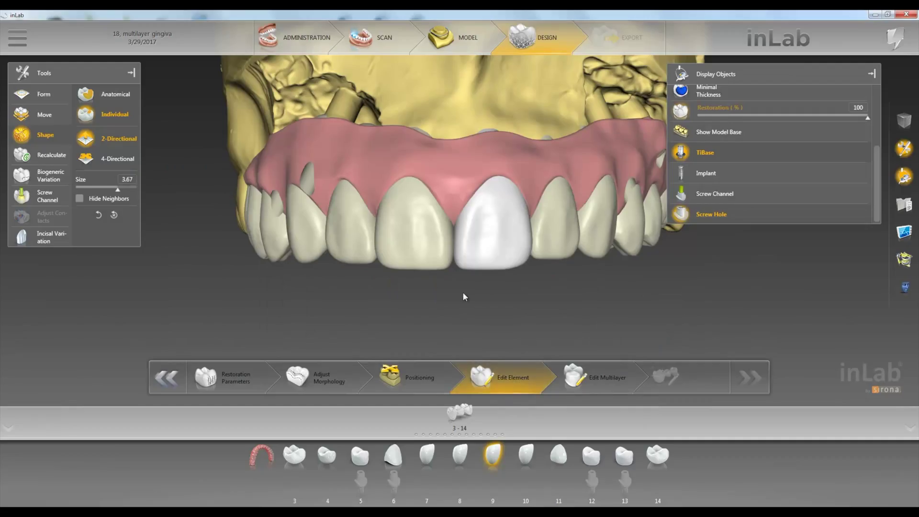
middle_drag(462, 292, 458, 205)
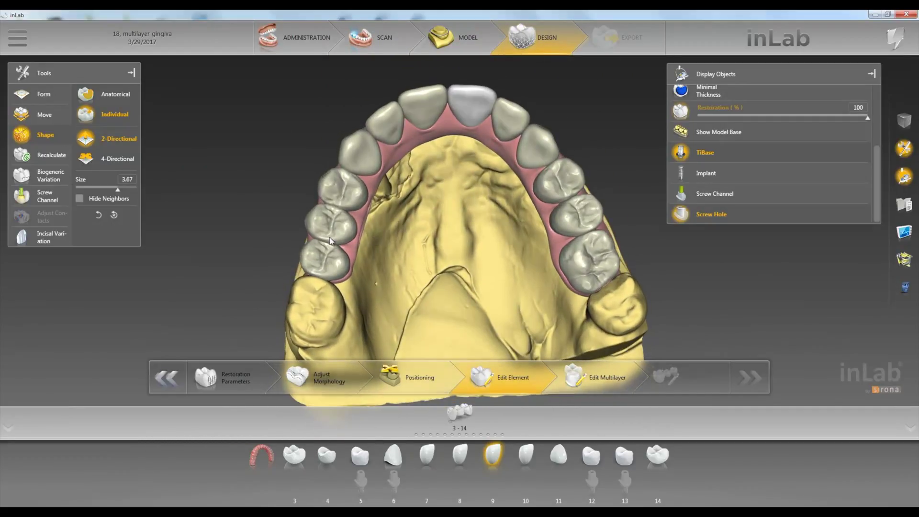
middle_drag(473, 174, 461, 235)
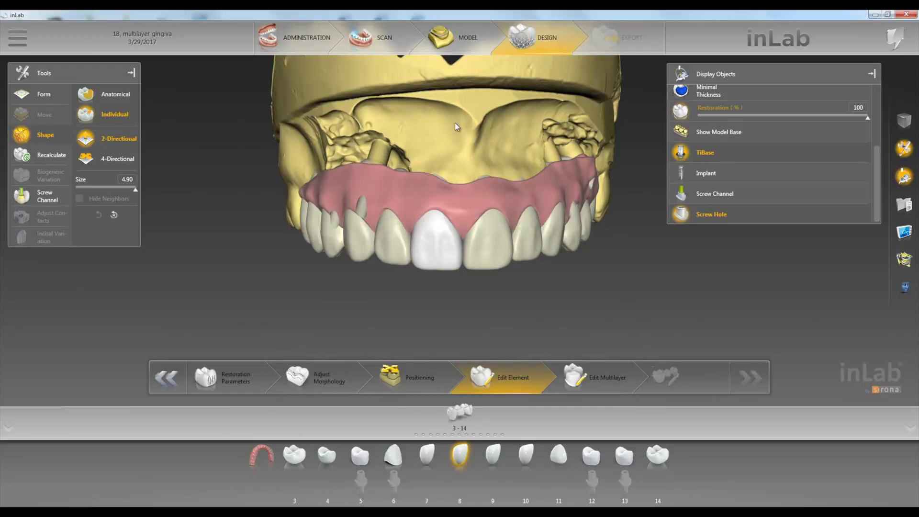
mouse_move(461, 114)
middle_down()
mouse_move(463, 144)
mouse_move(459, 122)
middle_up()
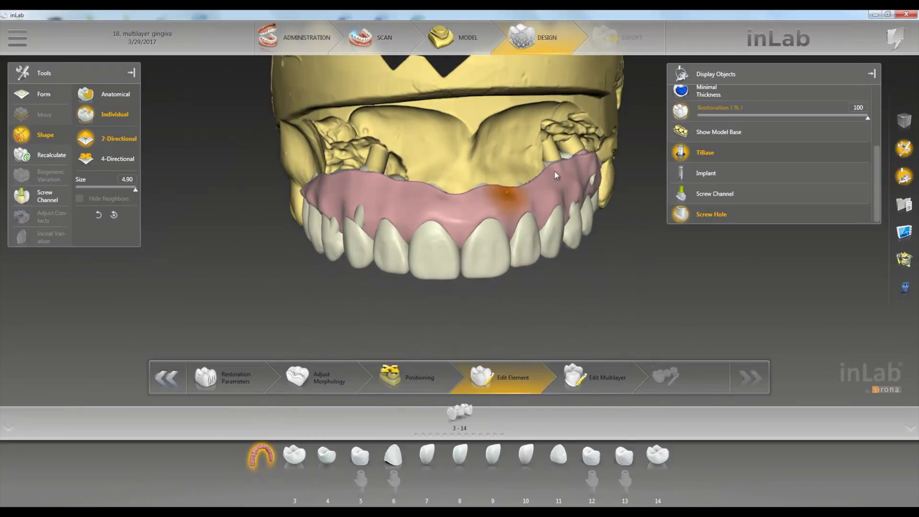
Step: Inspect teeth 6, 14, 7 and 9 and the gingiva, tilting the model to view them from above
click(358, 240)
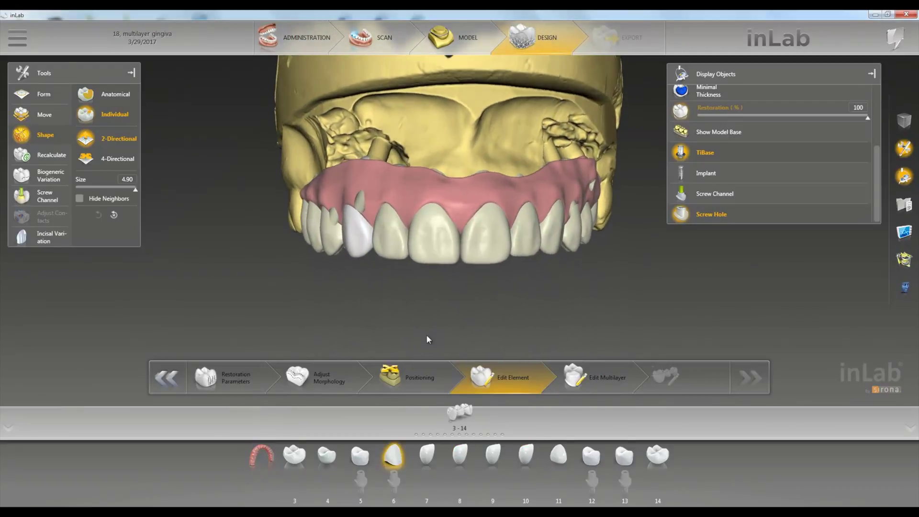
click(597, 214)
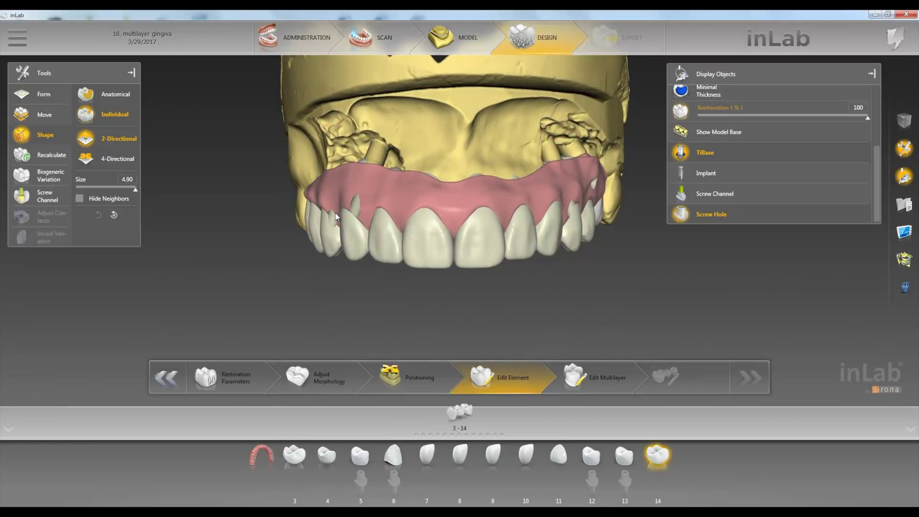
click(385, 235)
click(438, 188)
click(479, 237)
mouse_move(452, 288)
middle_down()
mouse_move(453, 174)
mouse_move(449, 273)
middle_up()
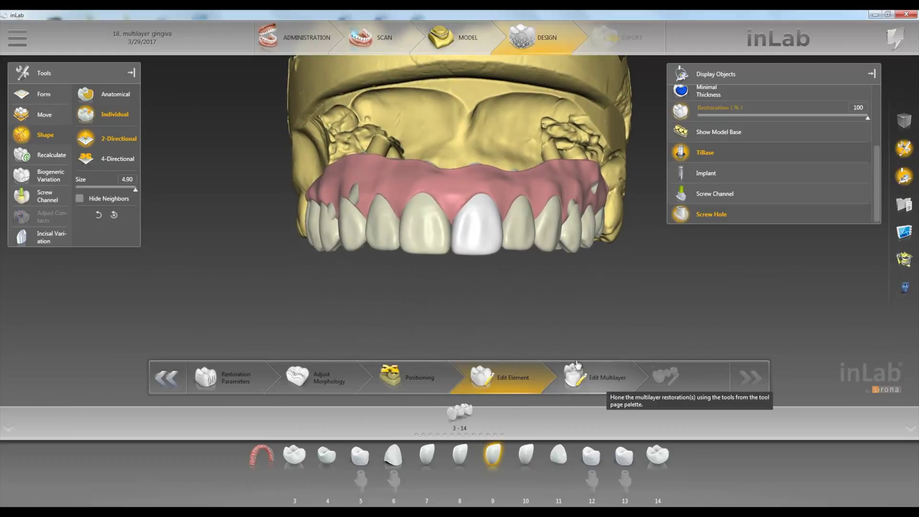
Step: Recheck the gingiva, tooth 9 and tooth 8, then move on to Edit Multilayer
click(507, 204)
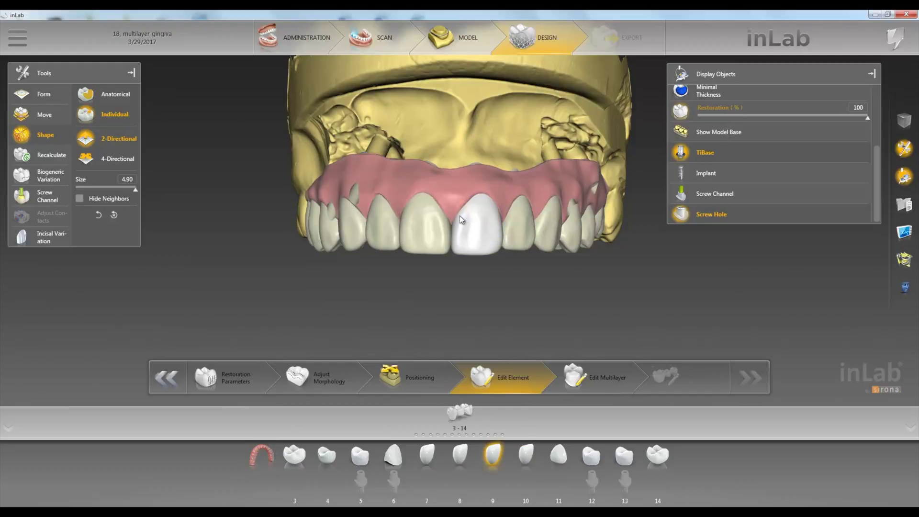
click(501, 238)
click(426, 230)
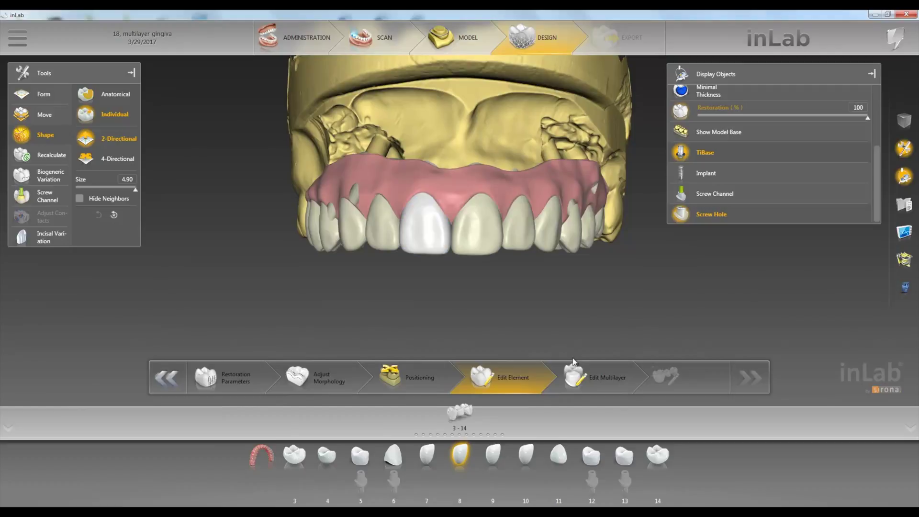
click(600, 390)
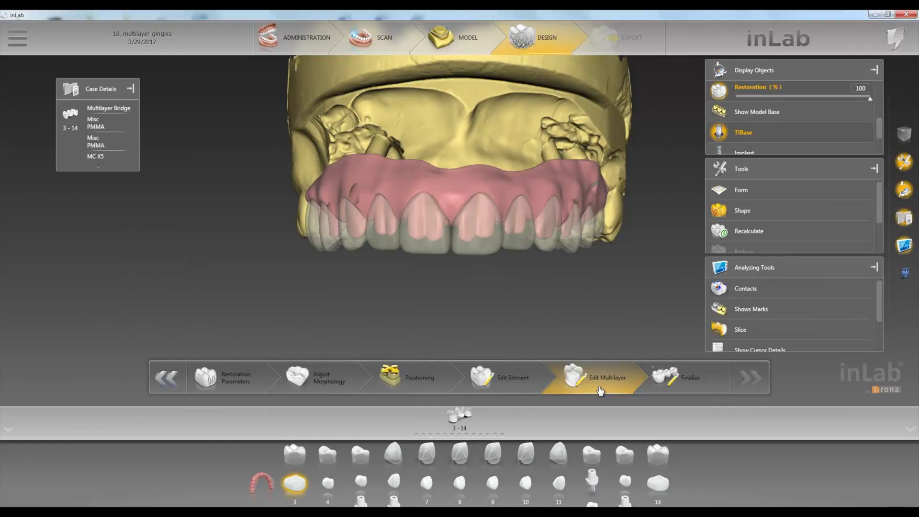
Step: Rotate the layered bridge toward the palate side and select tooth 9 in the bottom strip
drag(441, 319, 510, 335)
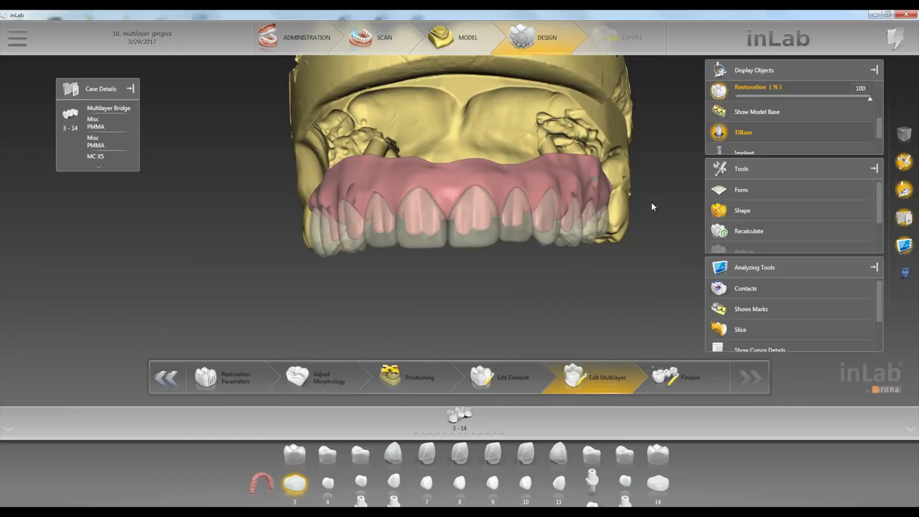
drag(653, 207, 574, 215)
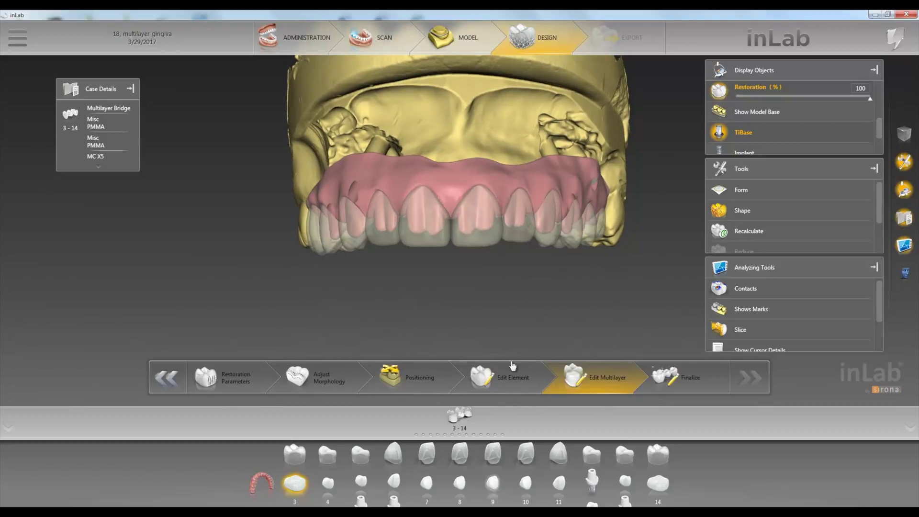
click(492, 483)
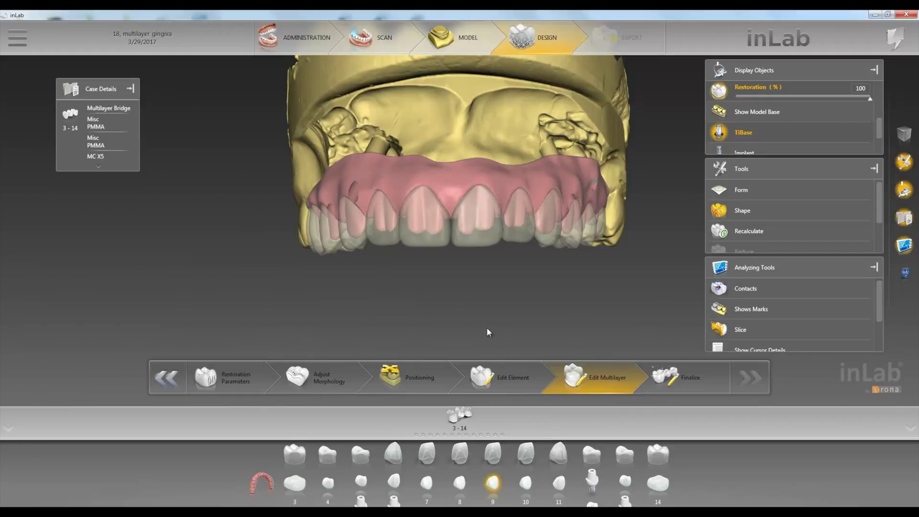
Step: Smooth the surface of tooth 9 with the Smooth tool
right_click(492, 288)
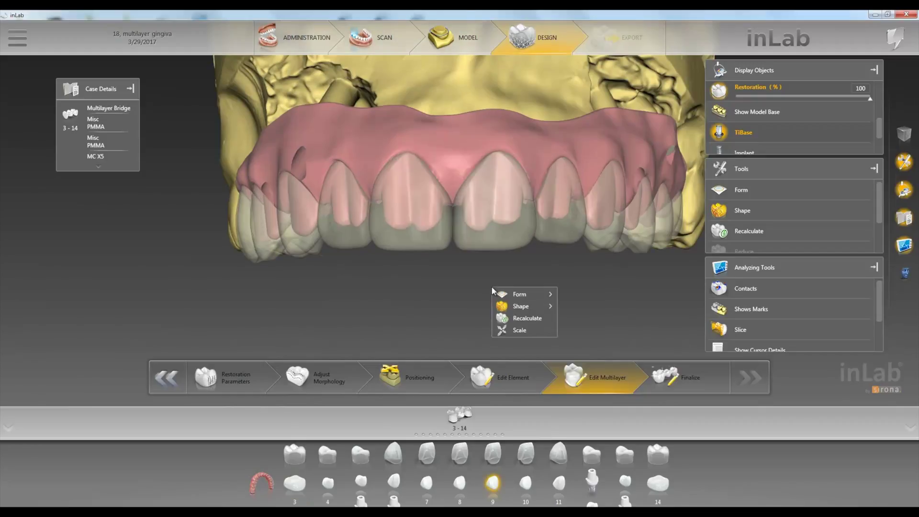
mouse_move(549, 291)
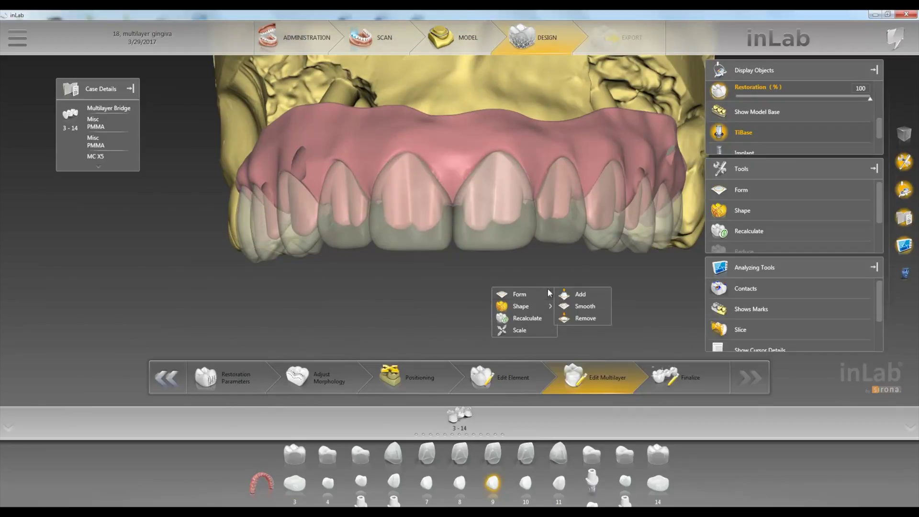
click(579, 306)
drag(479, 232, 471, 228)
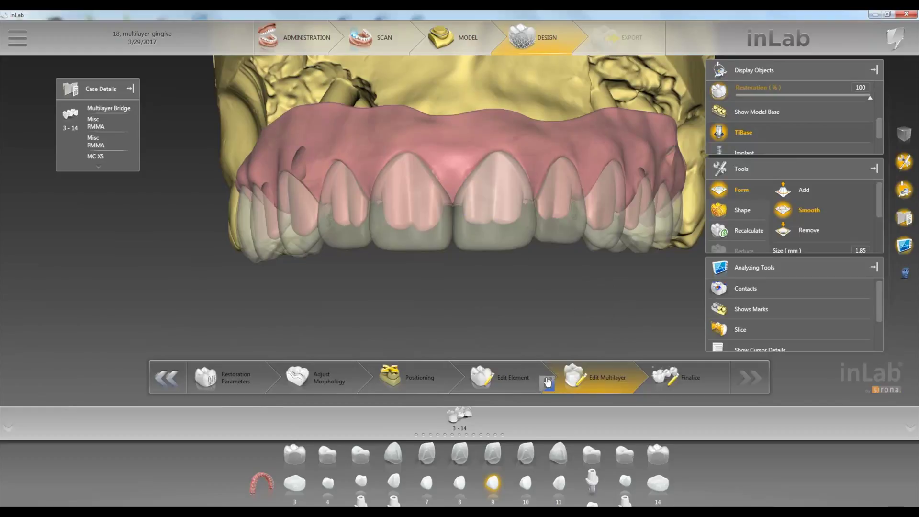
Step: Switch to Shape Individual, then the Scale tool, and pick the upper central front tooth
right_click(473, 305)
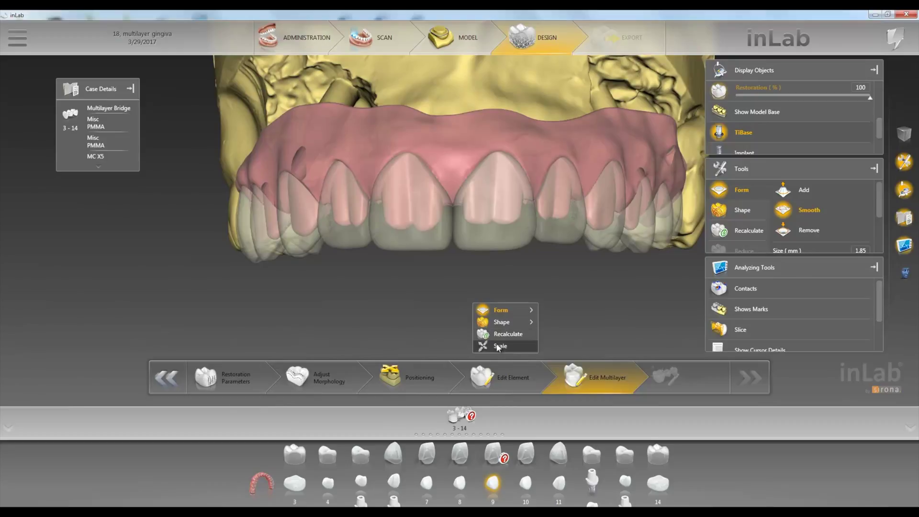
mouse_move(507, 322)
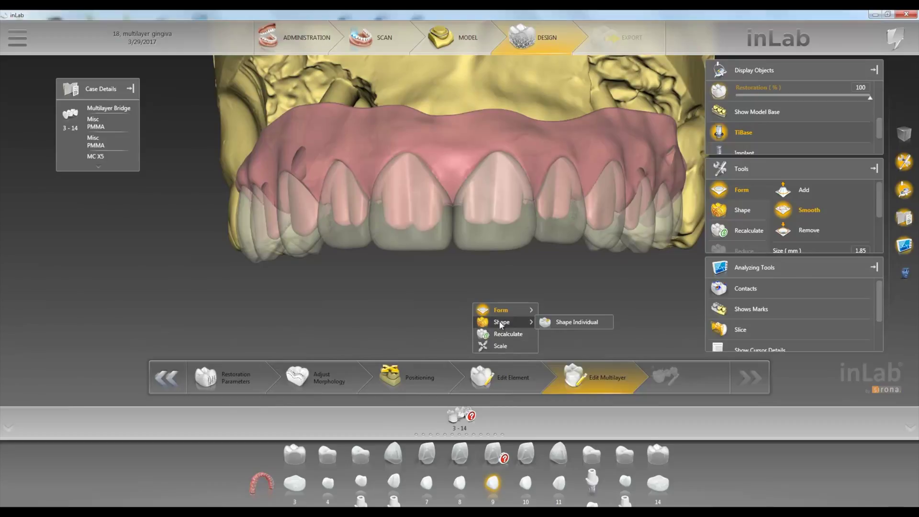
click(558, 322)
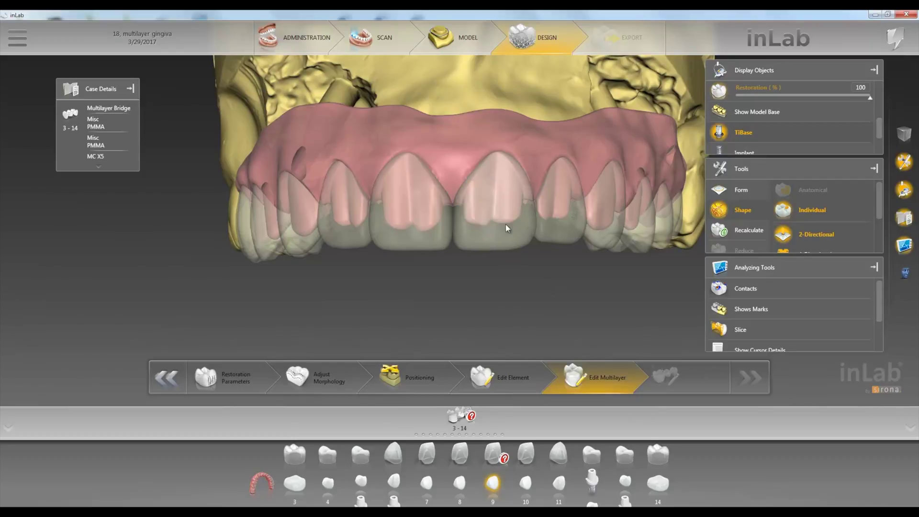
right_click(461, 271)
click(489, 315)
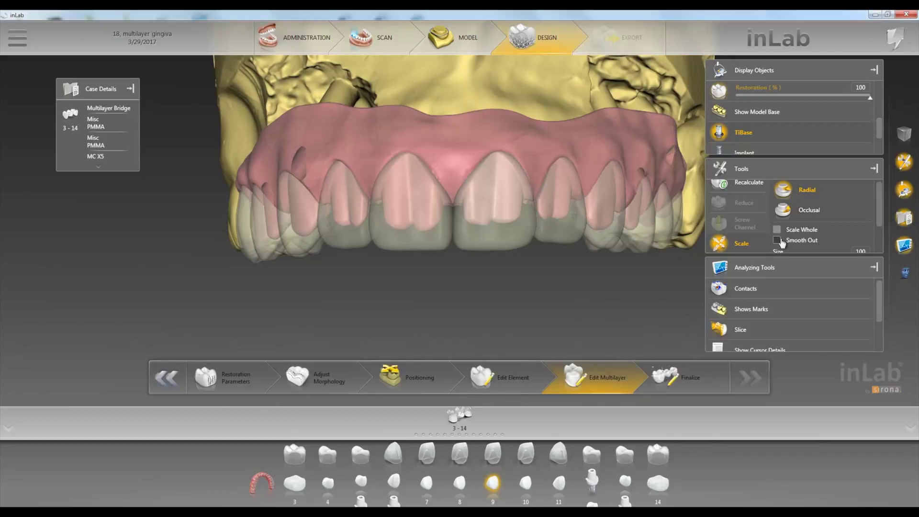
click(504, 166)
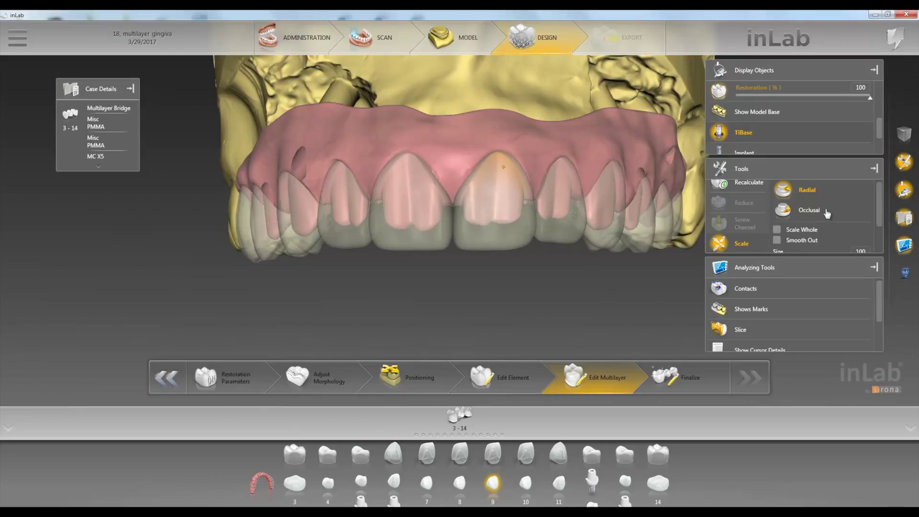
Step: Scale the central tooth radially with Smooth Out enabled, after trying Occlusal, and check the front teeth
click(803, 211)
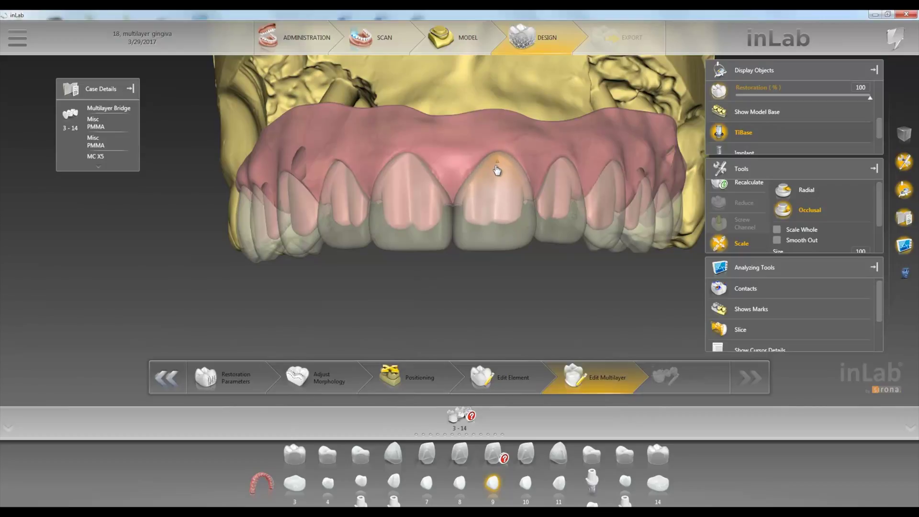
click(777, 241)
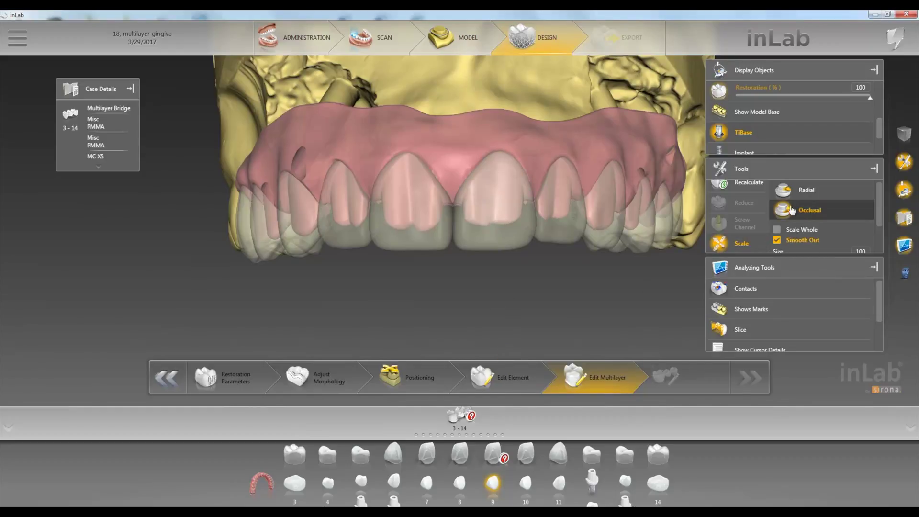
click(795, 190)
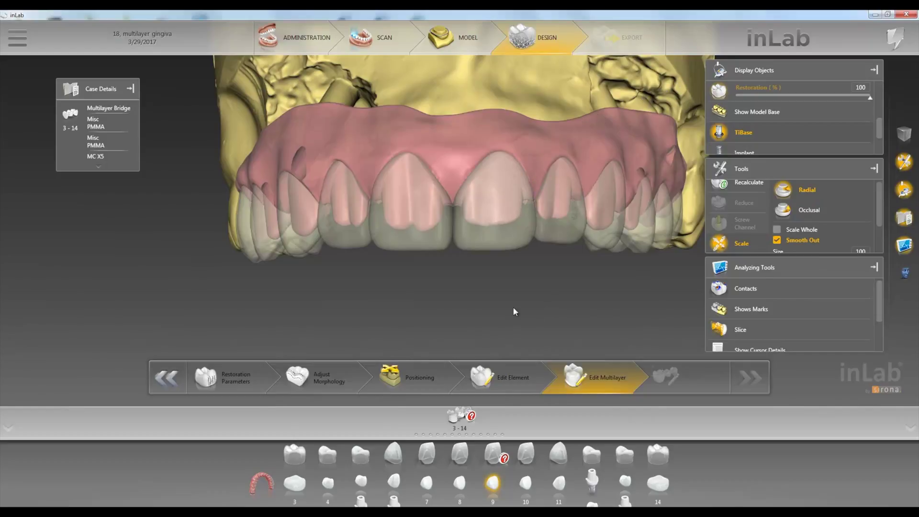
right_drag(513, 308, 458, 303)
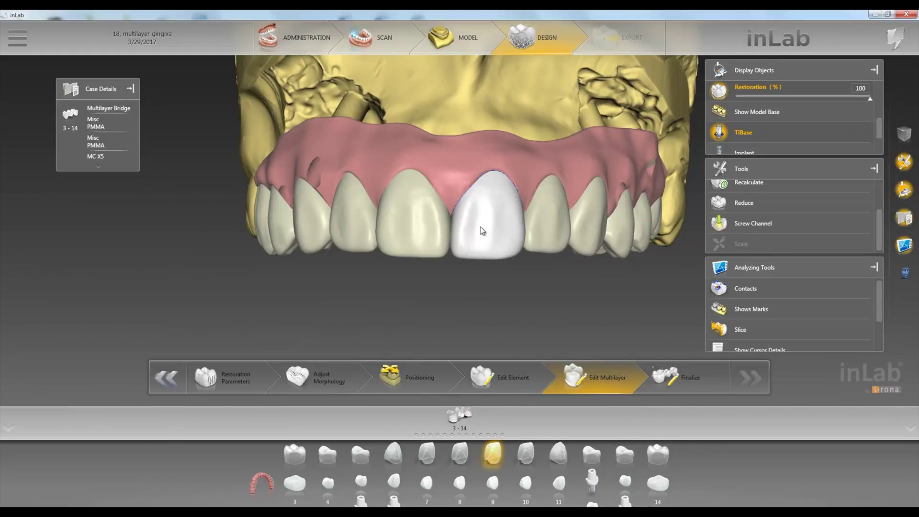
Step: Move to the Finalize step and choose the Form > Add tool
click(678, 386)
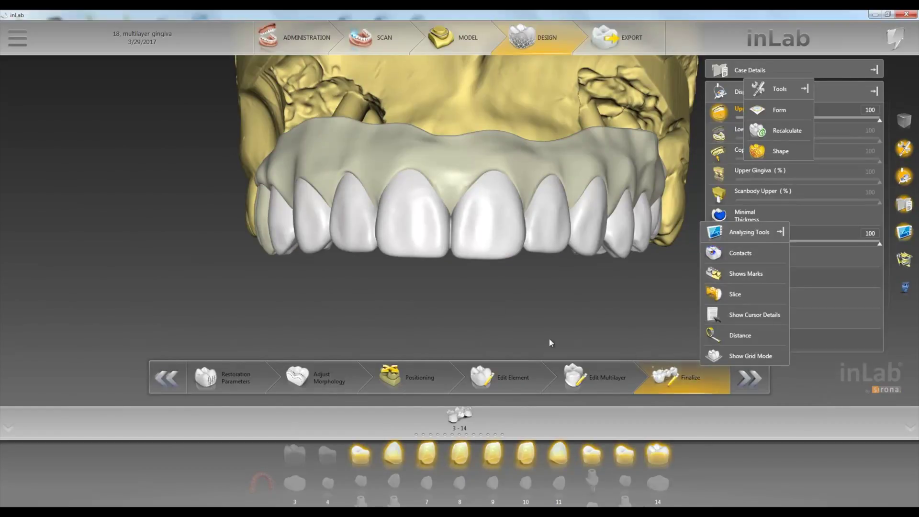
right_click(396, 300)
mouse_move(425, 308)
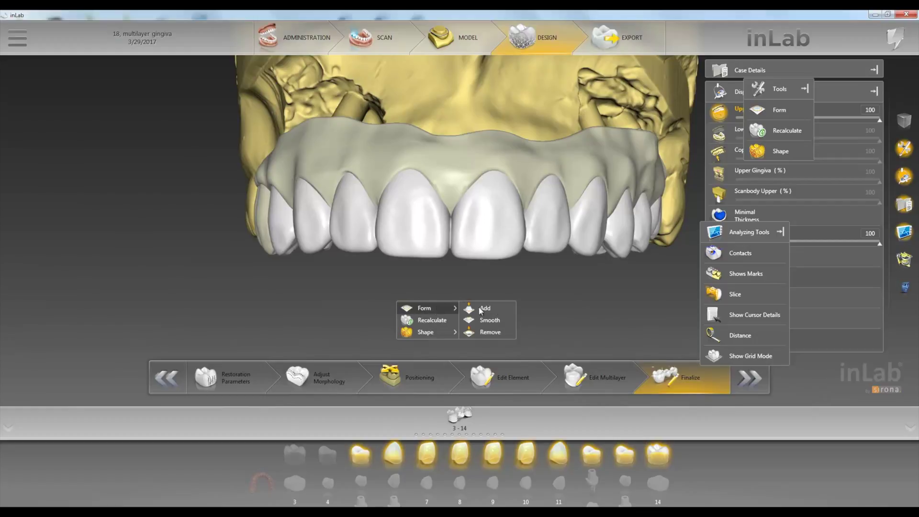
click(488, 308)
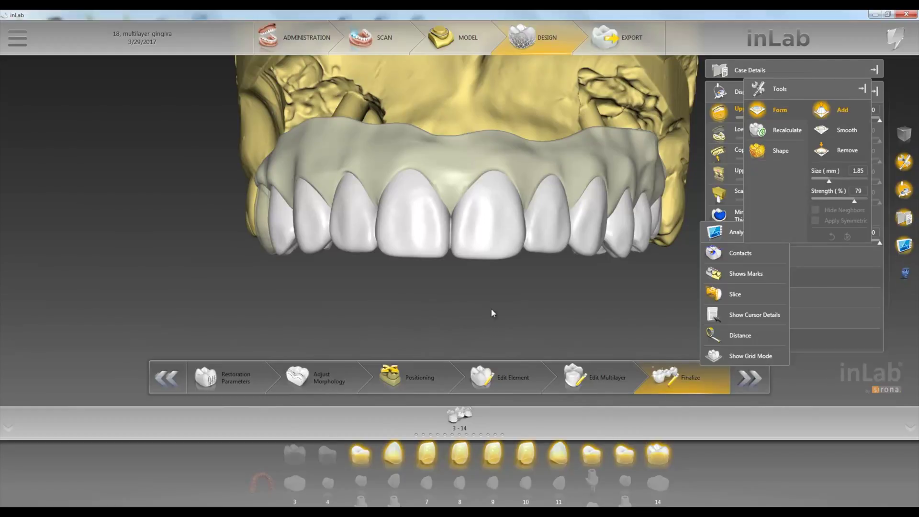
Step: Rotate the arch to inspect its biting surfaces, then proceed to the Export stage
middle_drag(431, 130, 528, 256)
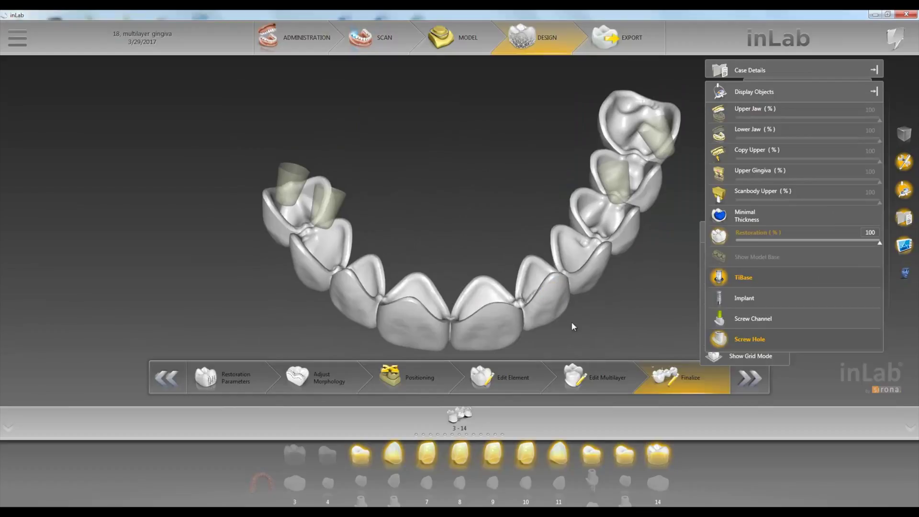
middle_drag(513, 346, 446, 225)
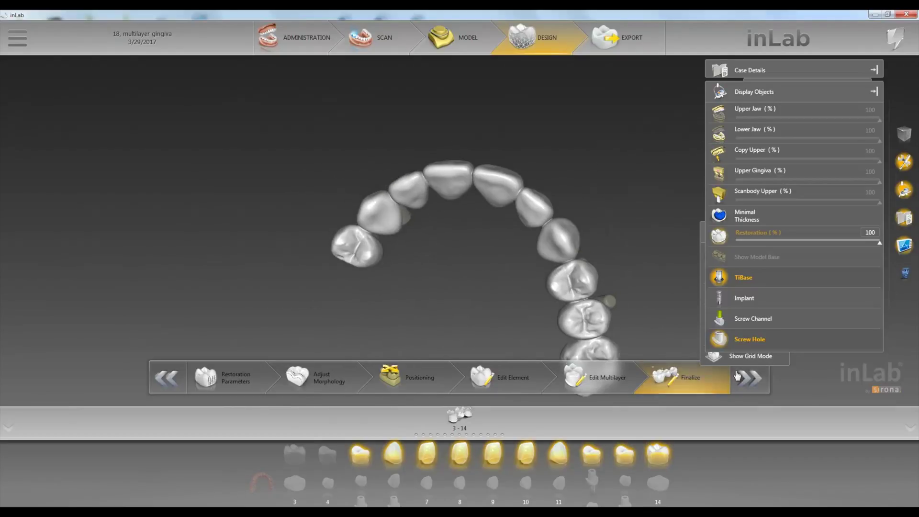
click(750, 381)
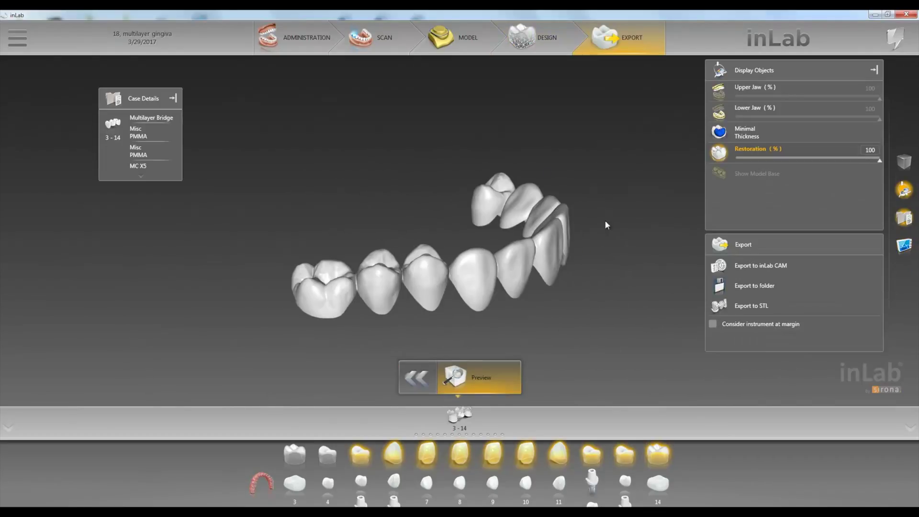
Step: Preview and orbit teeth 4 and 3 individually, then show the full gingiva bridge
middle_drag(539, 294, 302, 248)
click(327, 454)
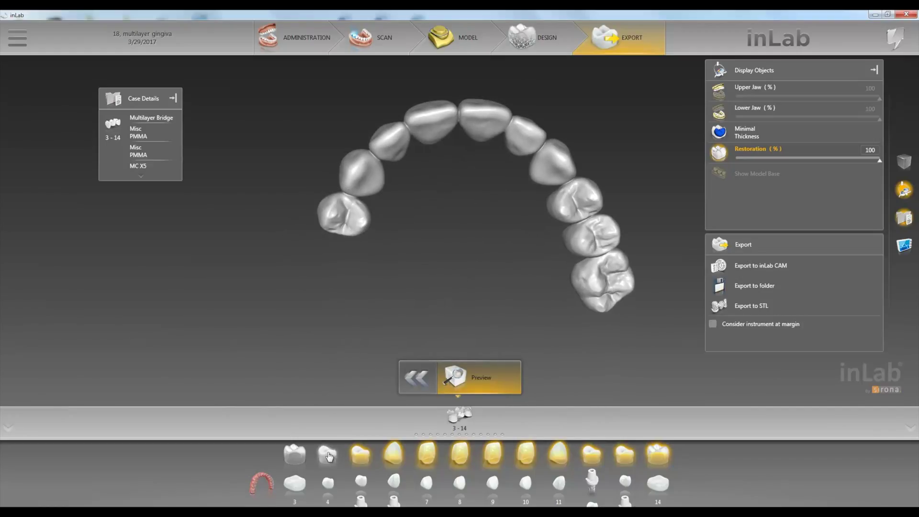
middle_drag(496, 144, 484, 232)
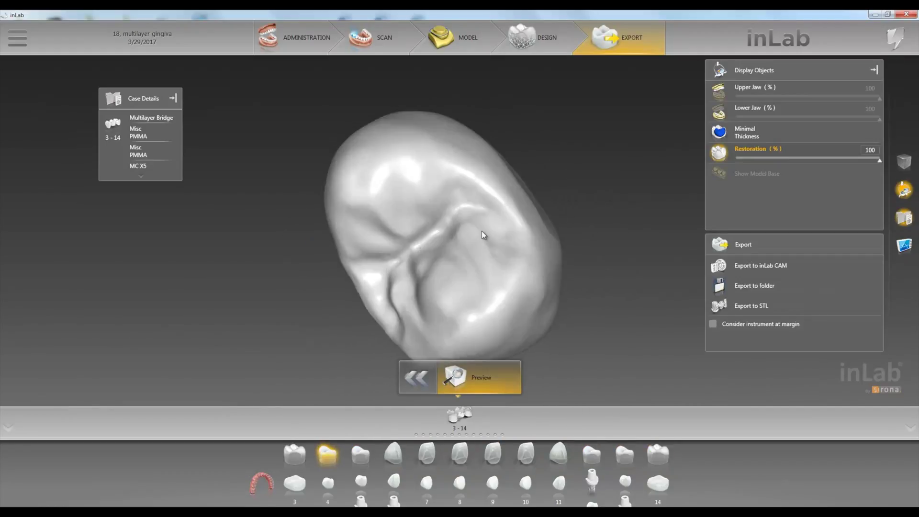
click(286, 456)
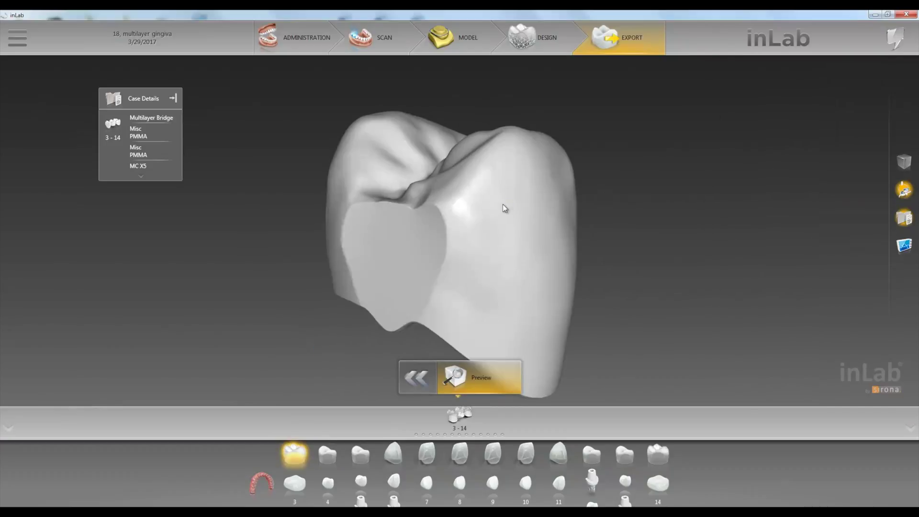
middle_drag(492, 128, 484, 199)
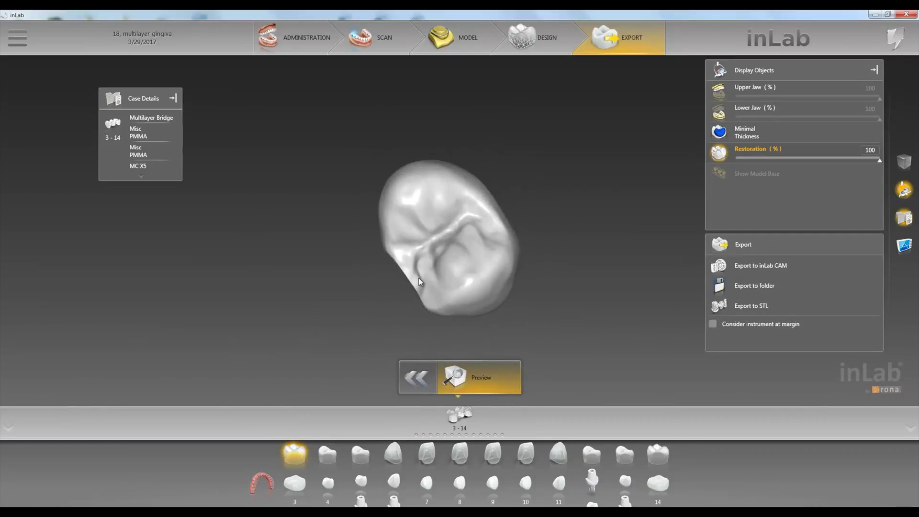
click(295, 487)
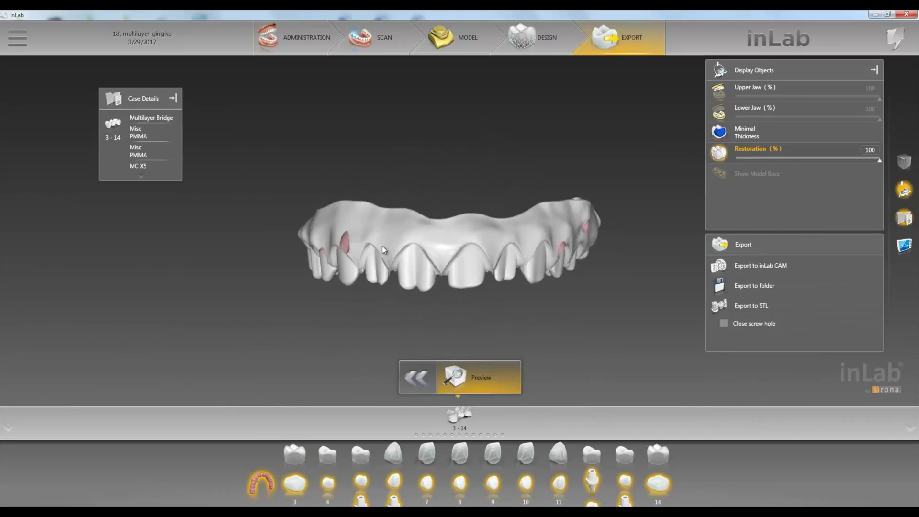